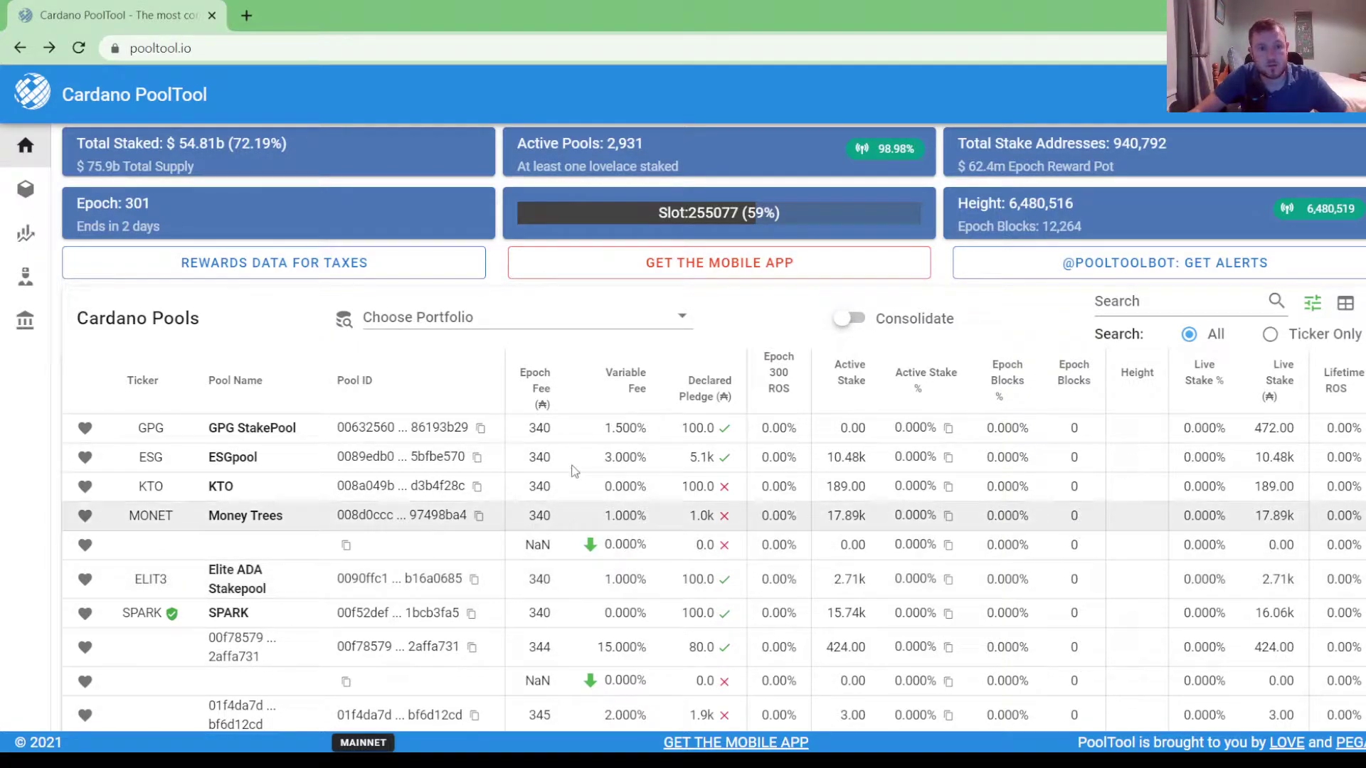
# Search the Rewards Data for Taxes lookup for the pasted staking address.
pyautogui.click(267, 275)
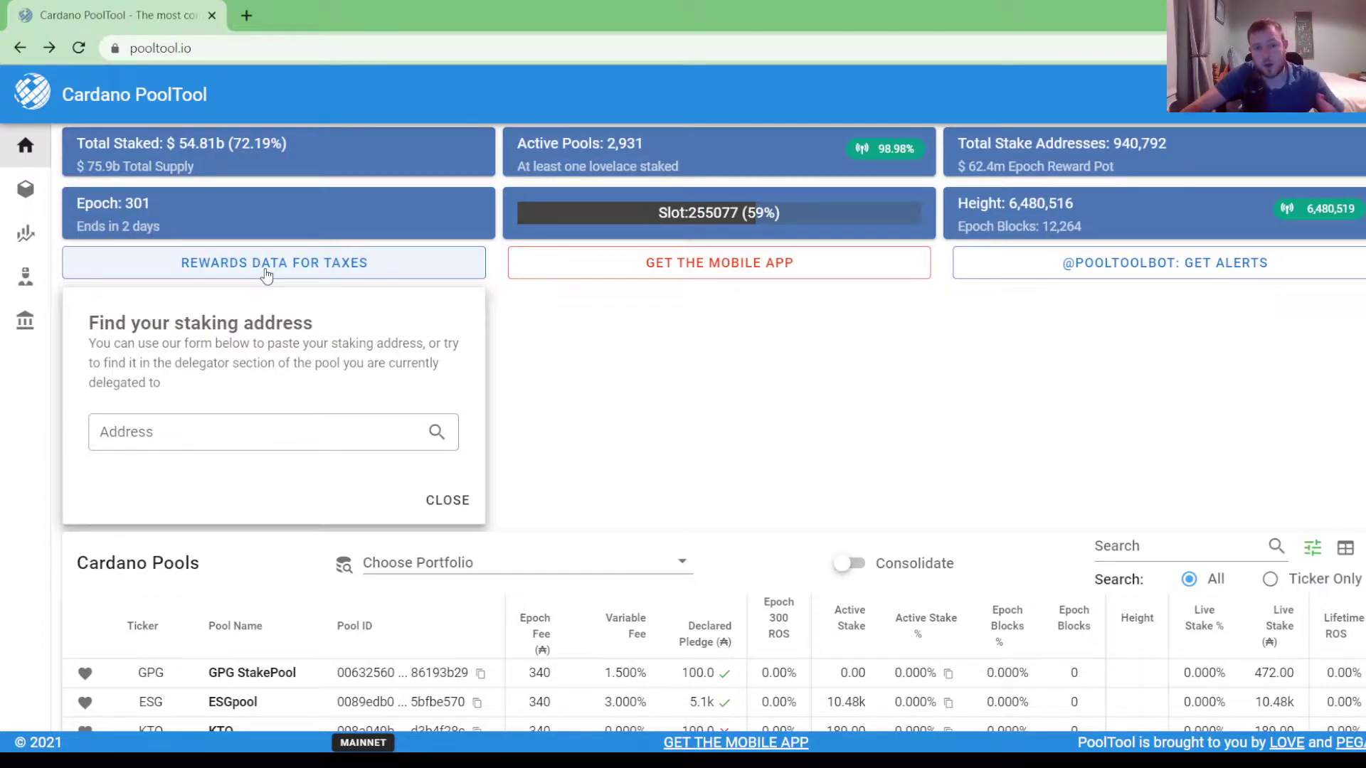
pyautogui.click(247, 431)
pyautogui.hotkey('ctrl', 'v')
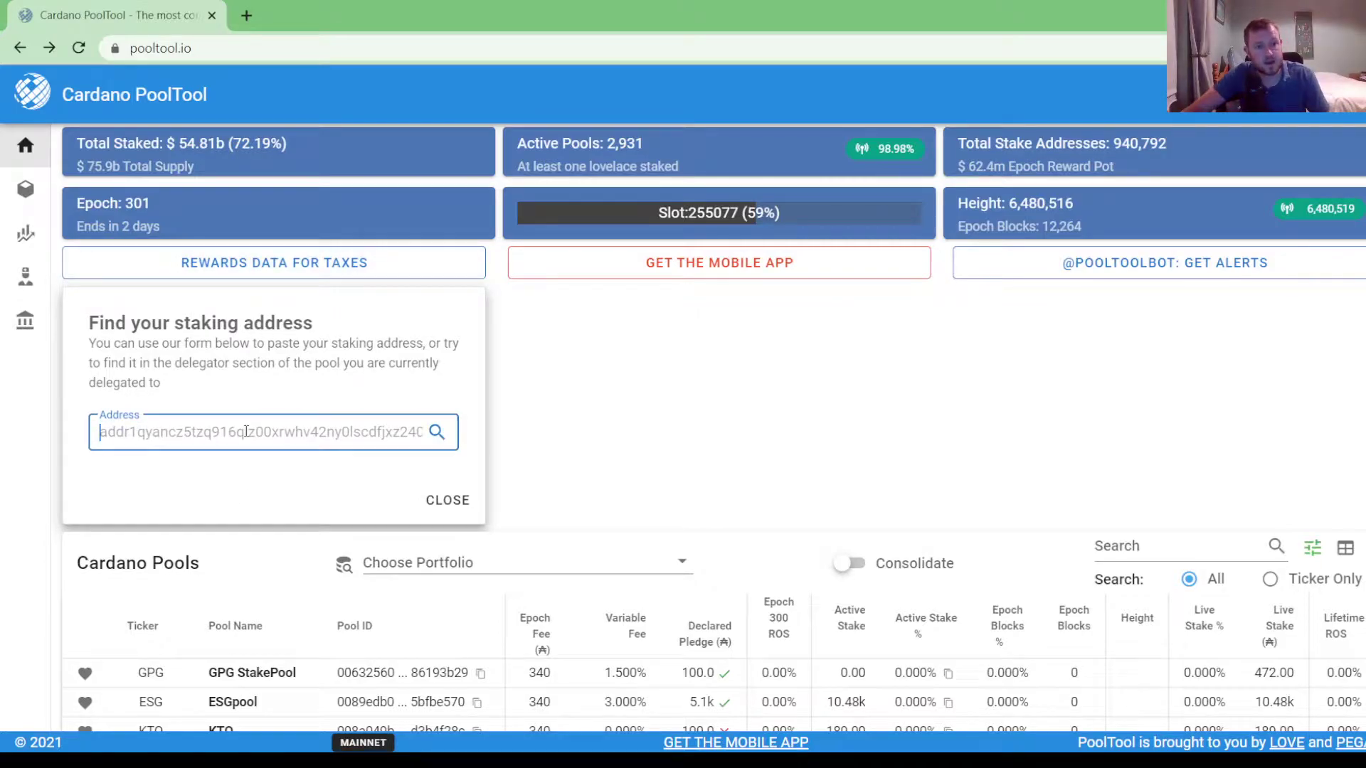
pyautogui.hotkey('ctrl', 'v')
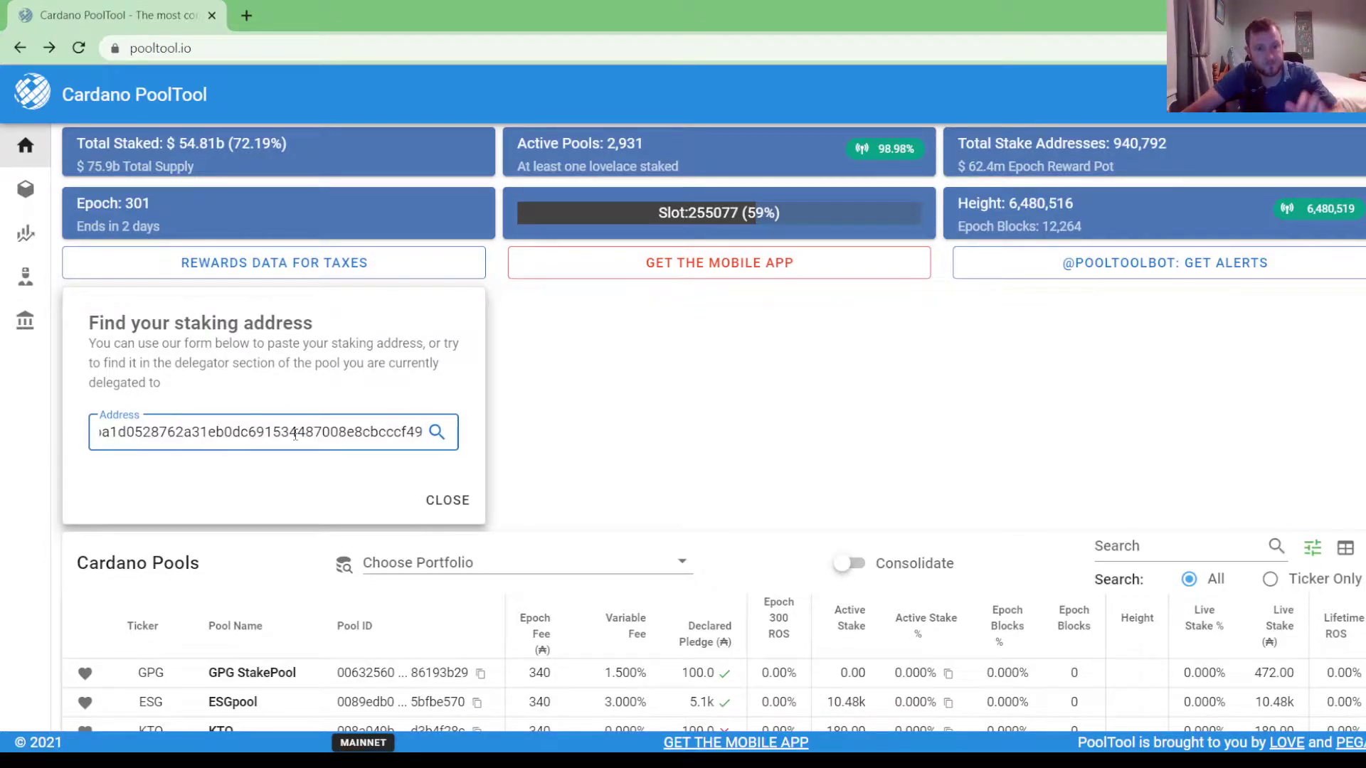
pyautogui.click(438, 432)
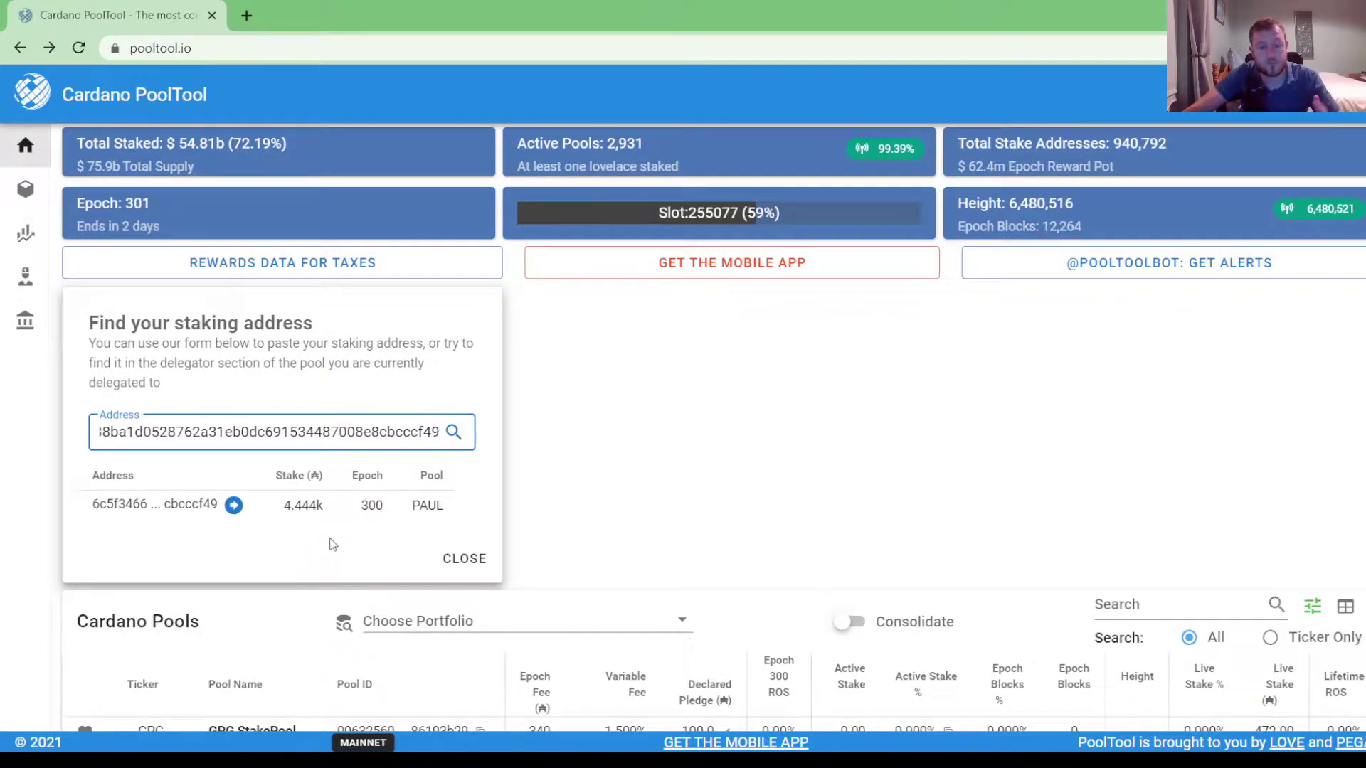
# Open the found address's details and scroll down to its 45-epoch rewards table.
pyautogui.click(234, 506)
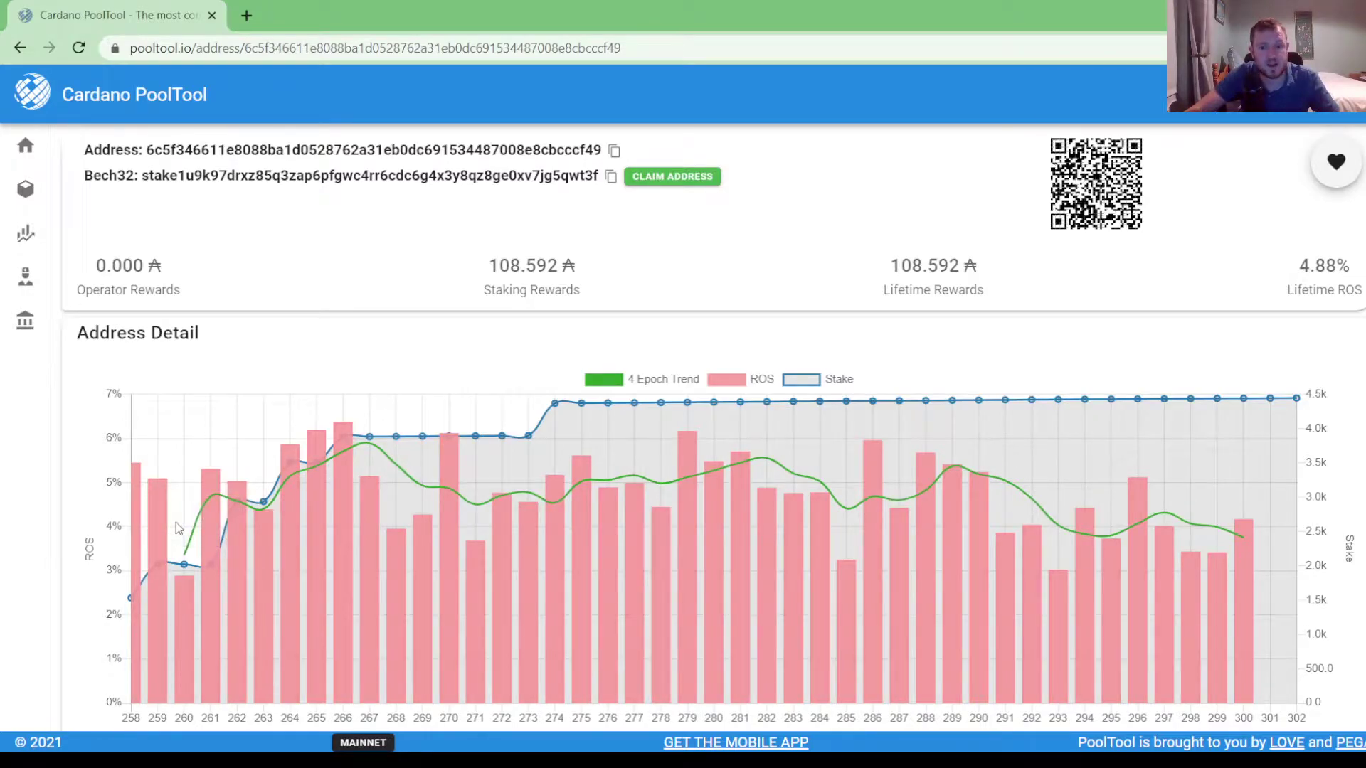
pyautogui.scroll(-4, 664, 562)
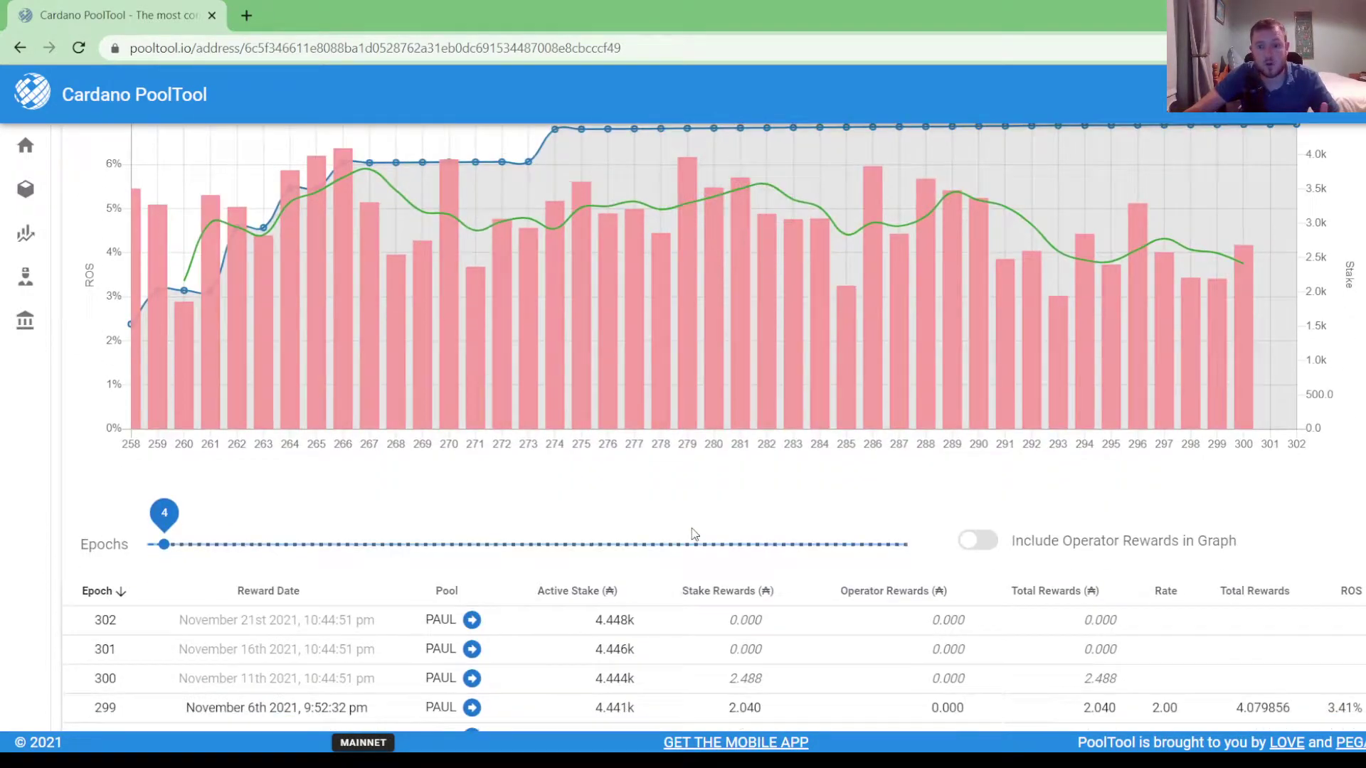
pyautogui.scroll(-3, 721, 376)
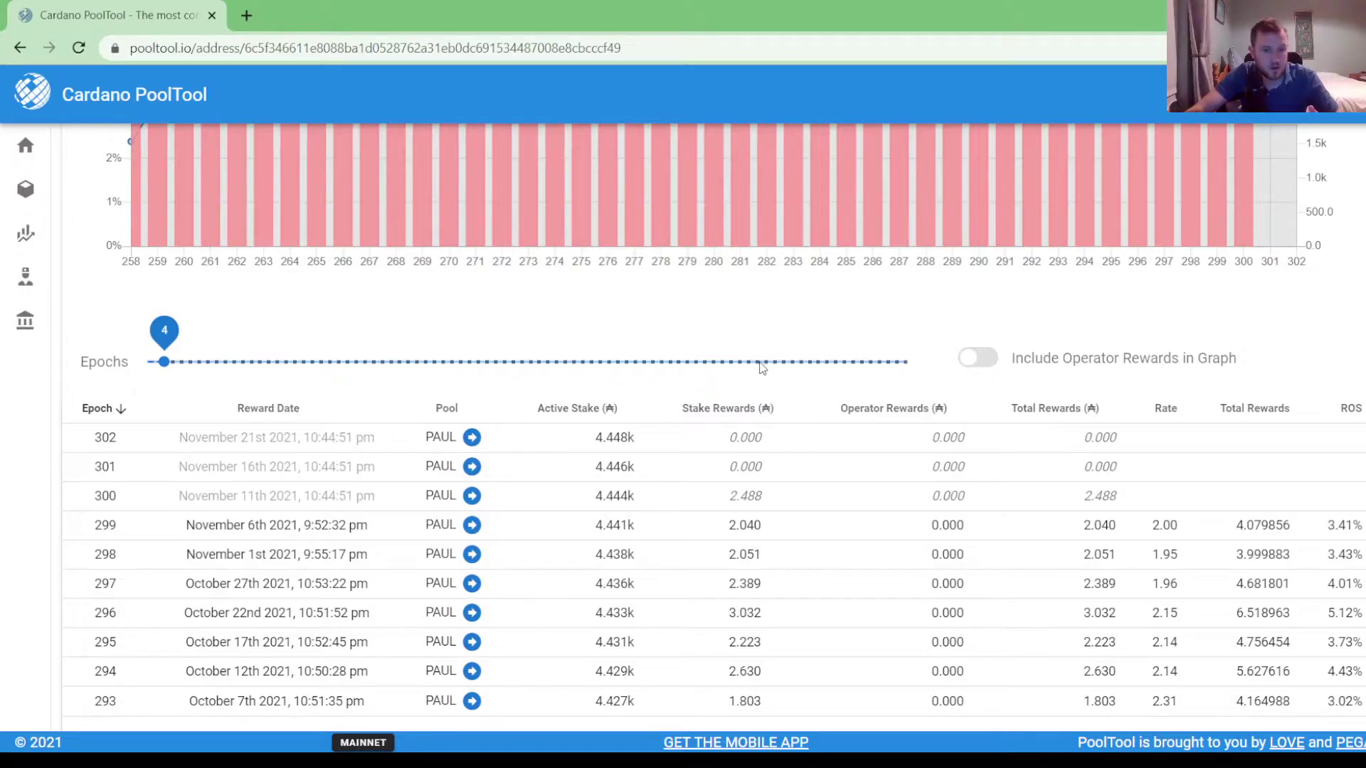
pyautogui.scroll(-1, 761, 367)
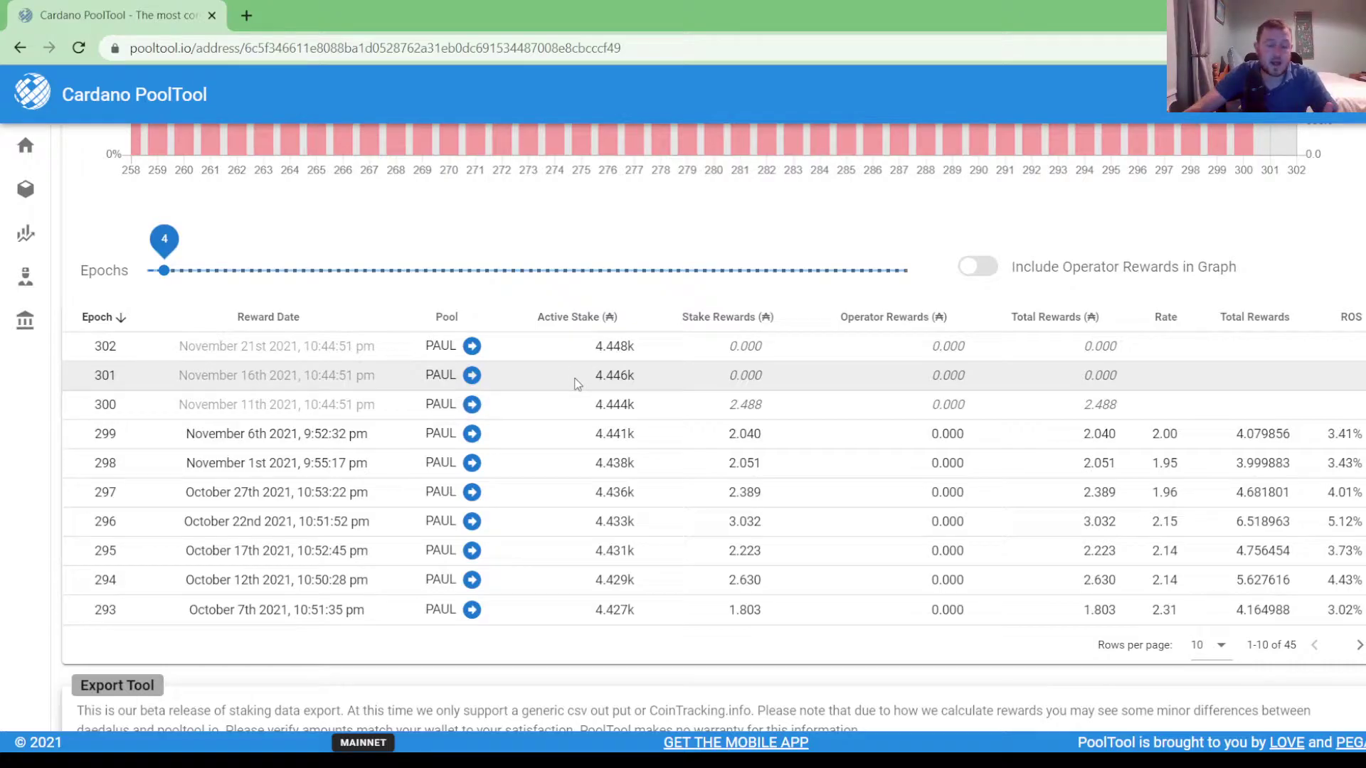
pyautogui.moveTo(734, 404)
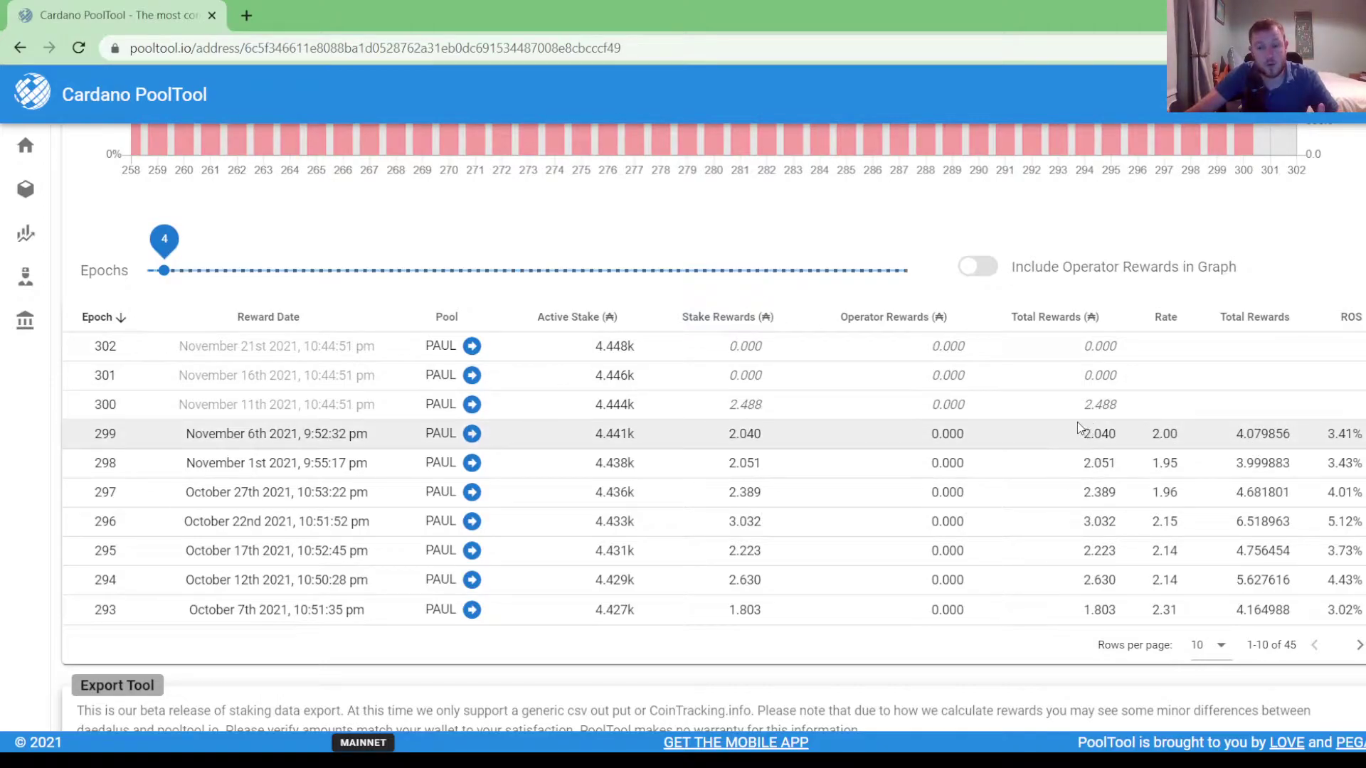
# Download the rewards as a CryptoTaxCalculator (CSV) file with Euro as the currency.
pyautogui.scroll(-2, 953, 427)
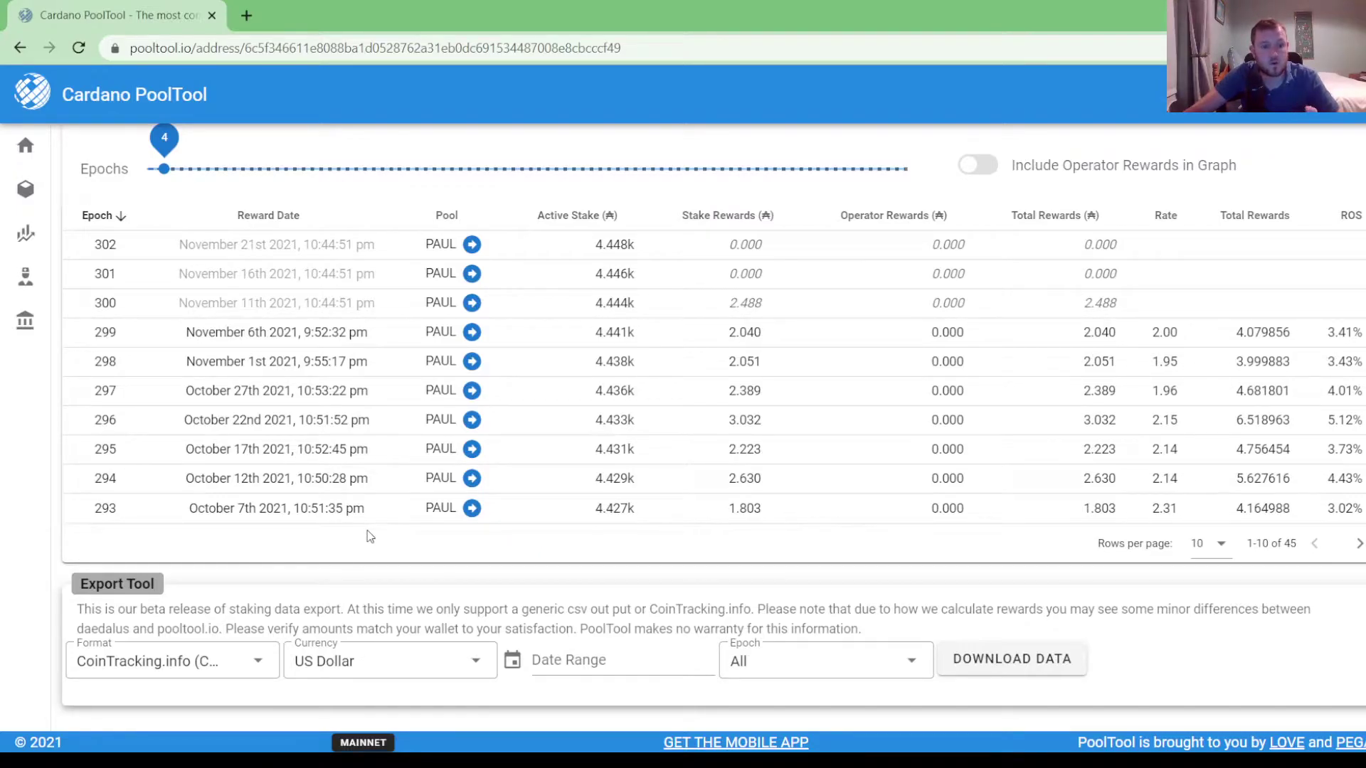
pyautogui.click(268, 675)
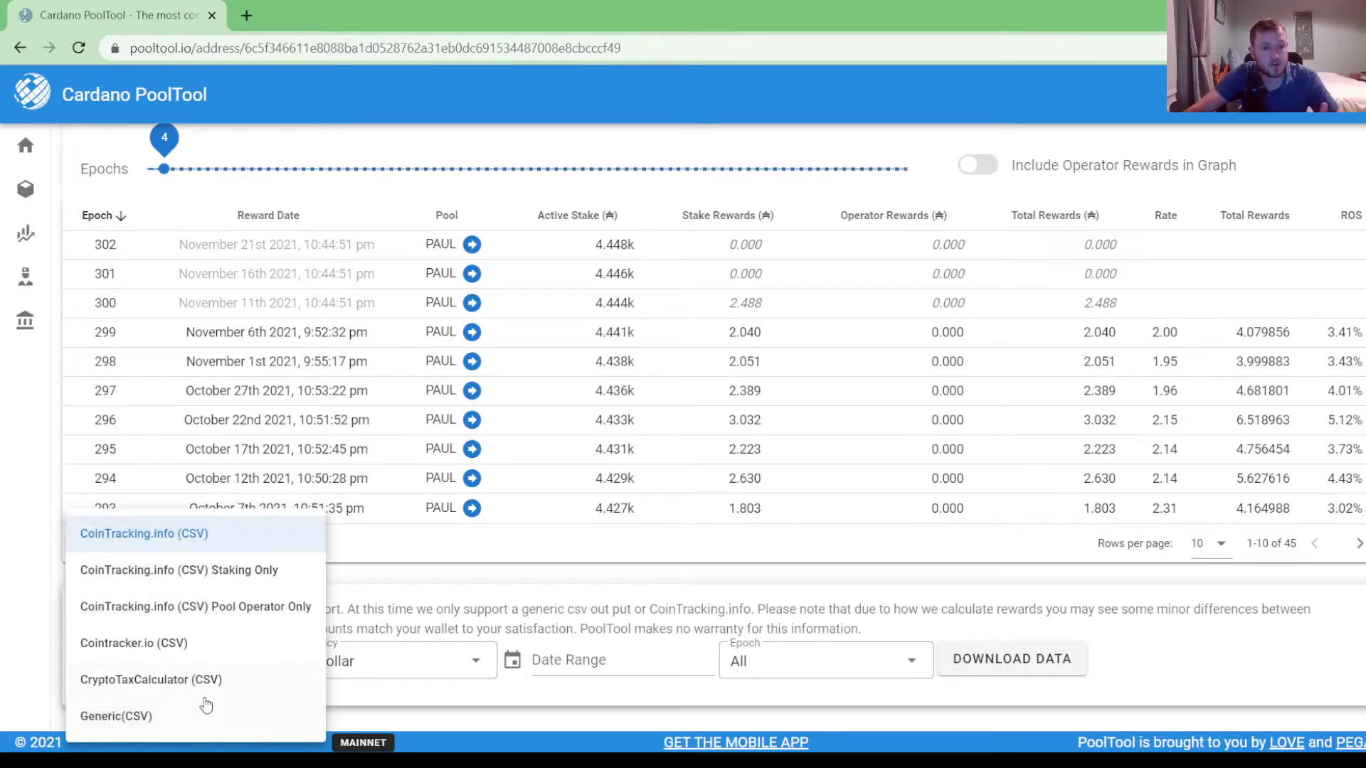
pyautogui.click(206, 688)
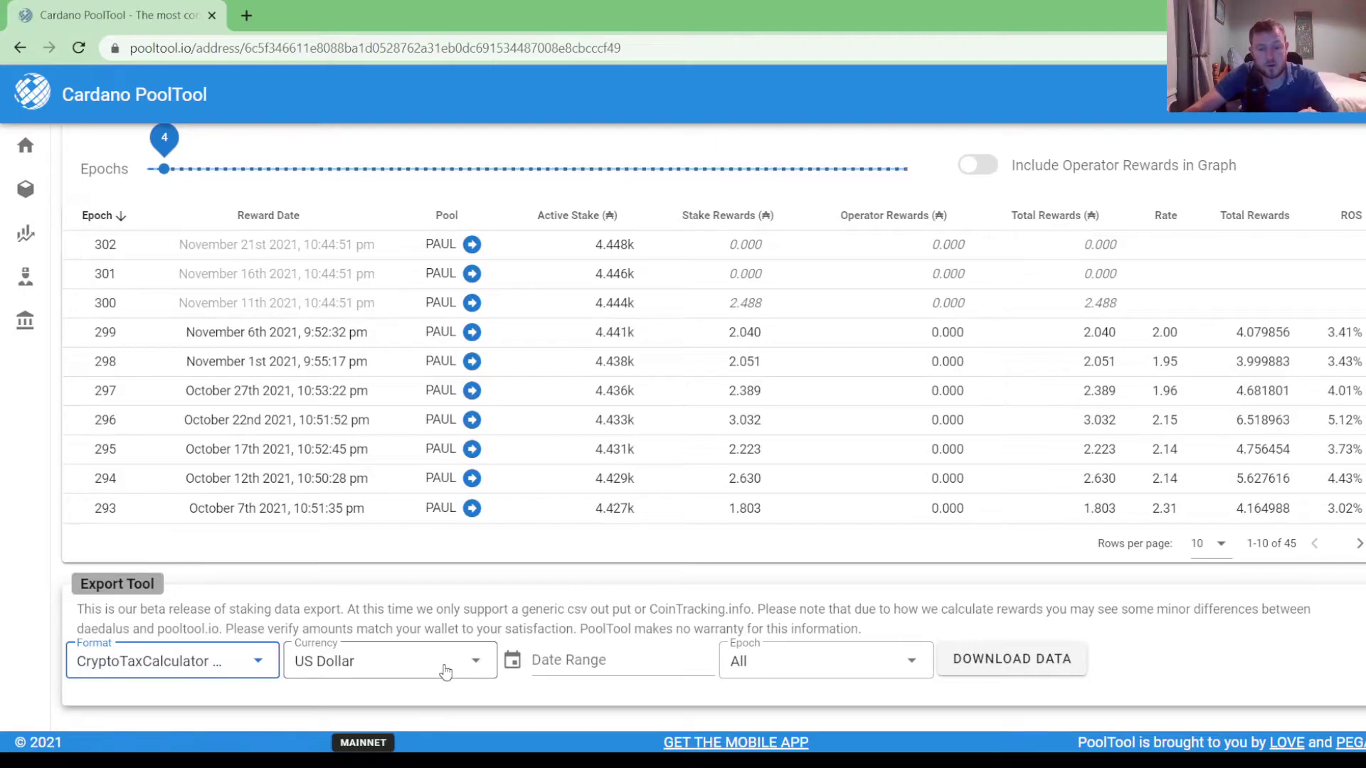
pyautogui.click(445, 671)
pyautogui.scroll(-5, 441, 647)
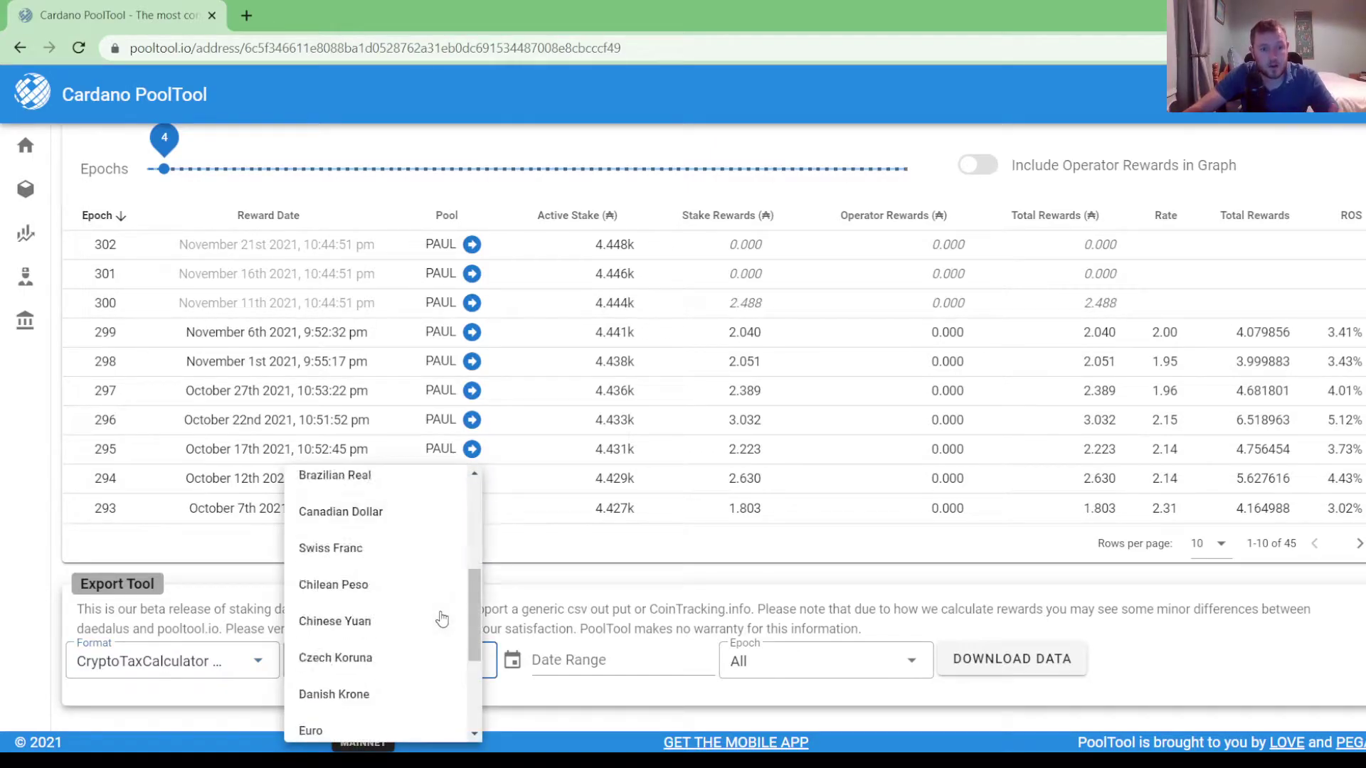
pyautogui.click(425, 554)
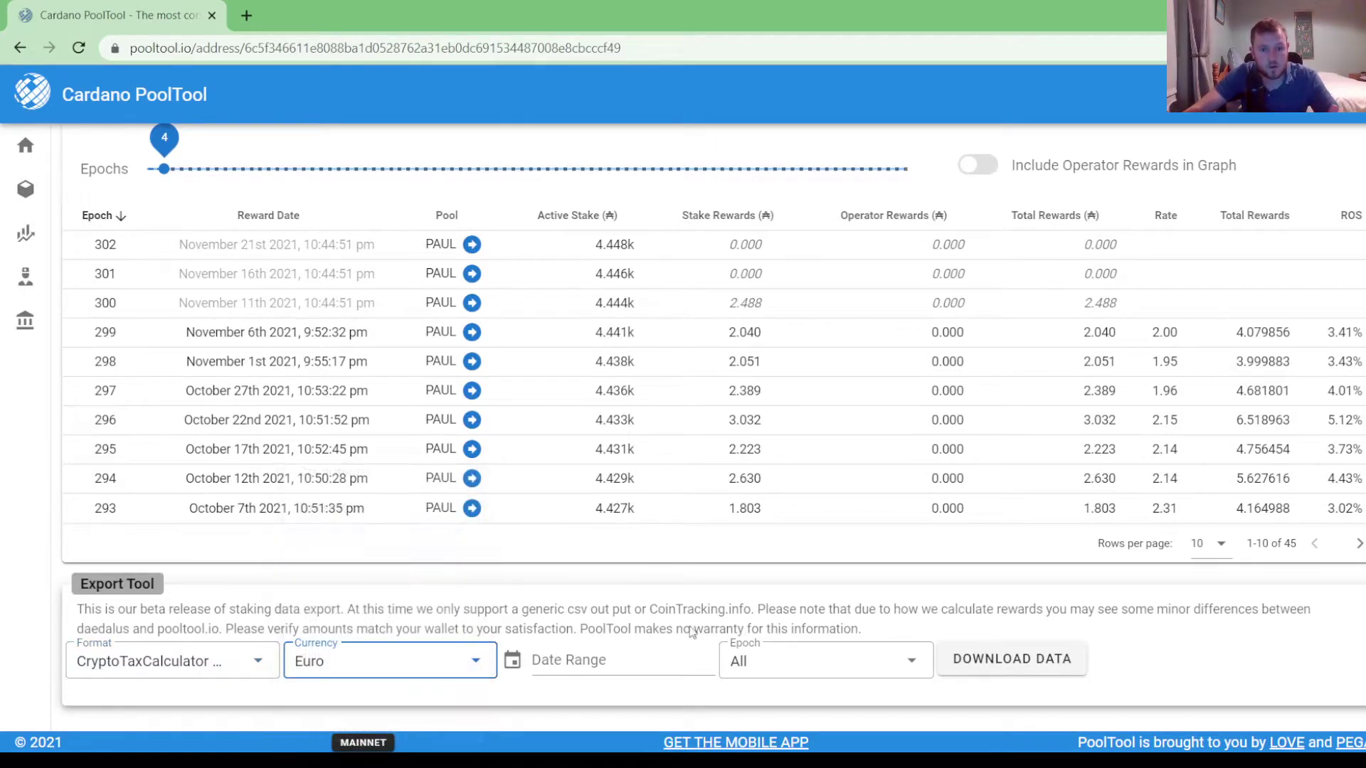
pyautogui.click(993, 672)
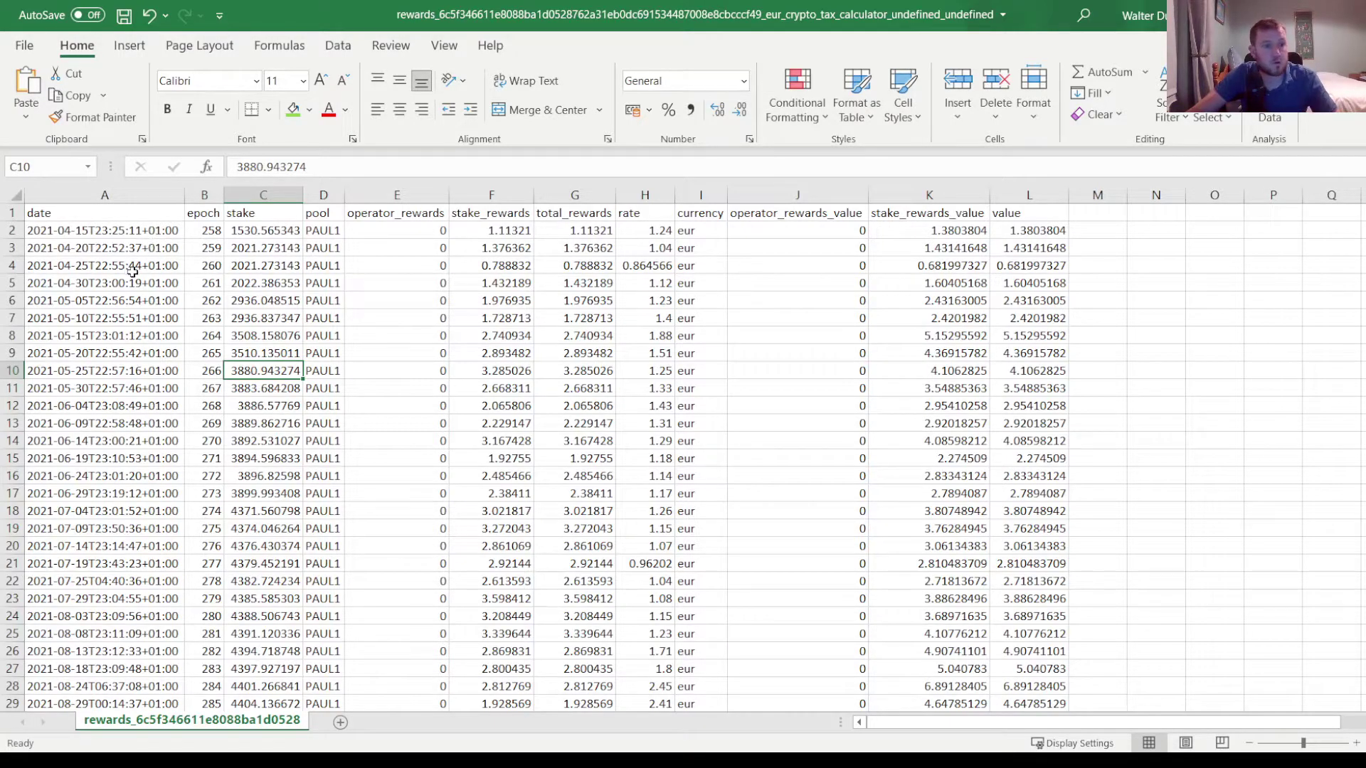
pyautogui.click(116, 232)
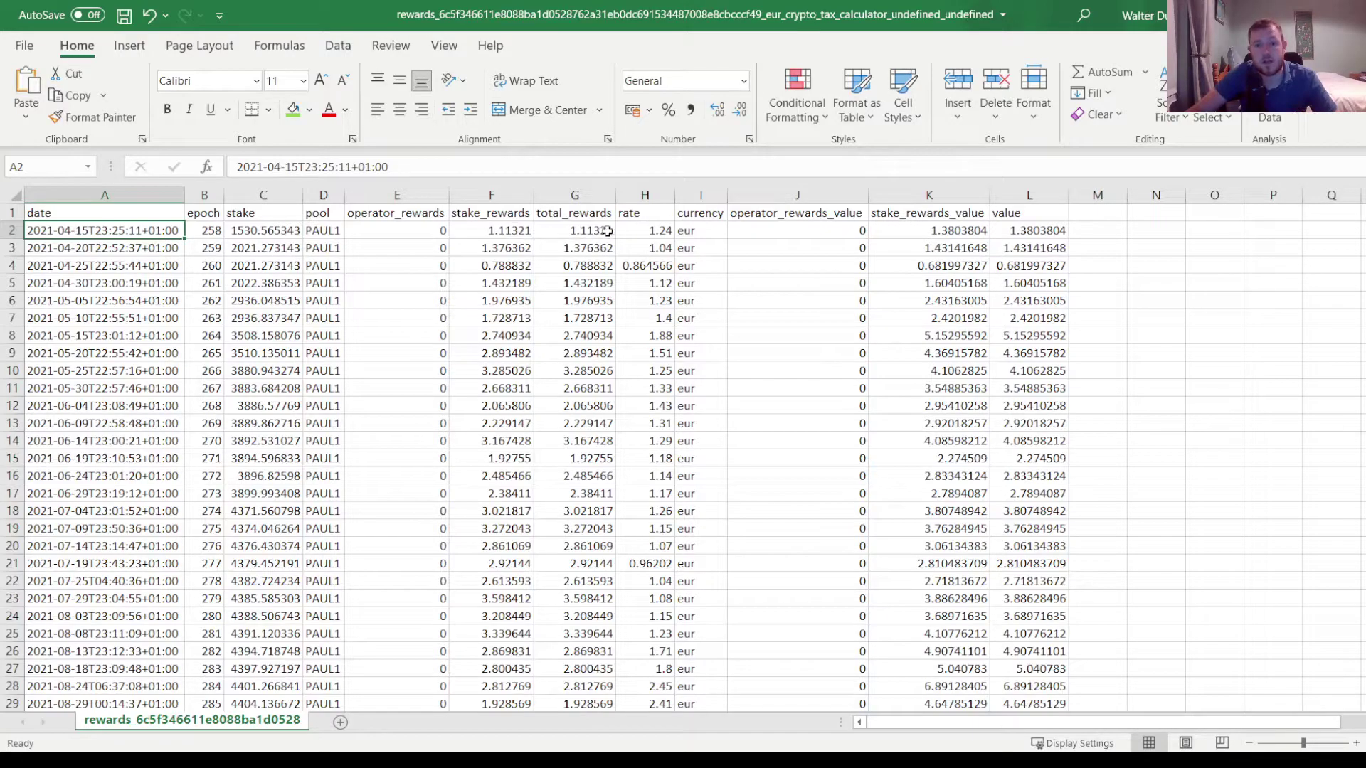
pyautogui.click(644, 232)
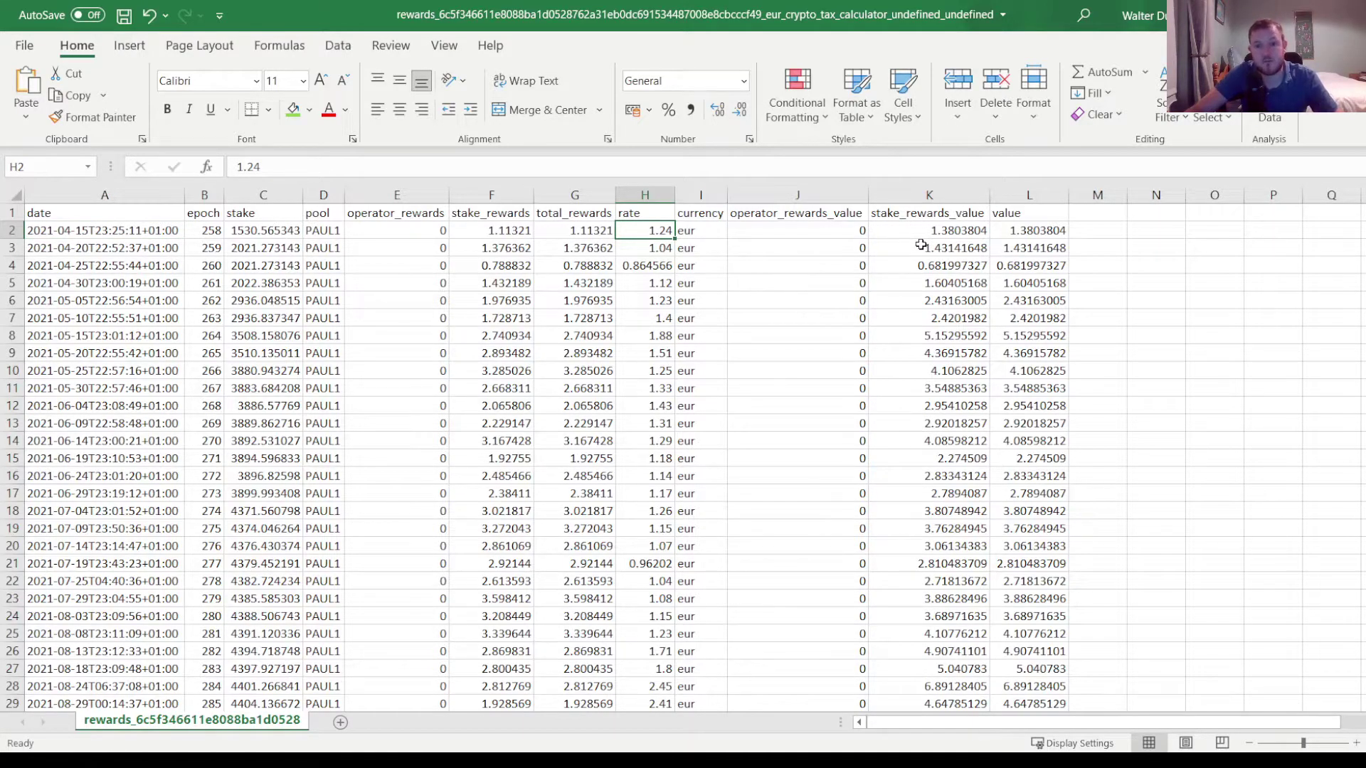
pyautogui.click(940, 232)
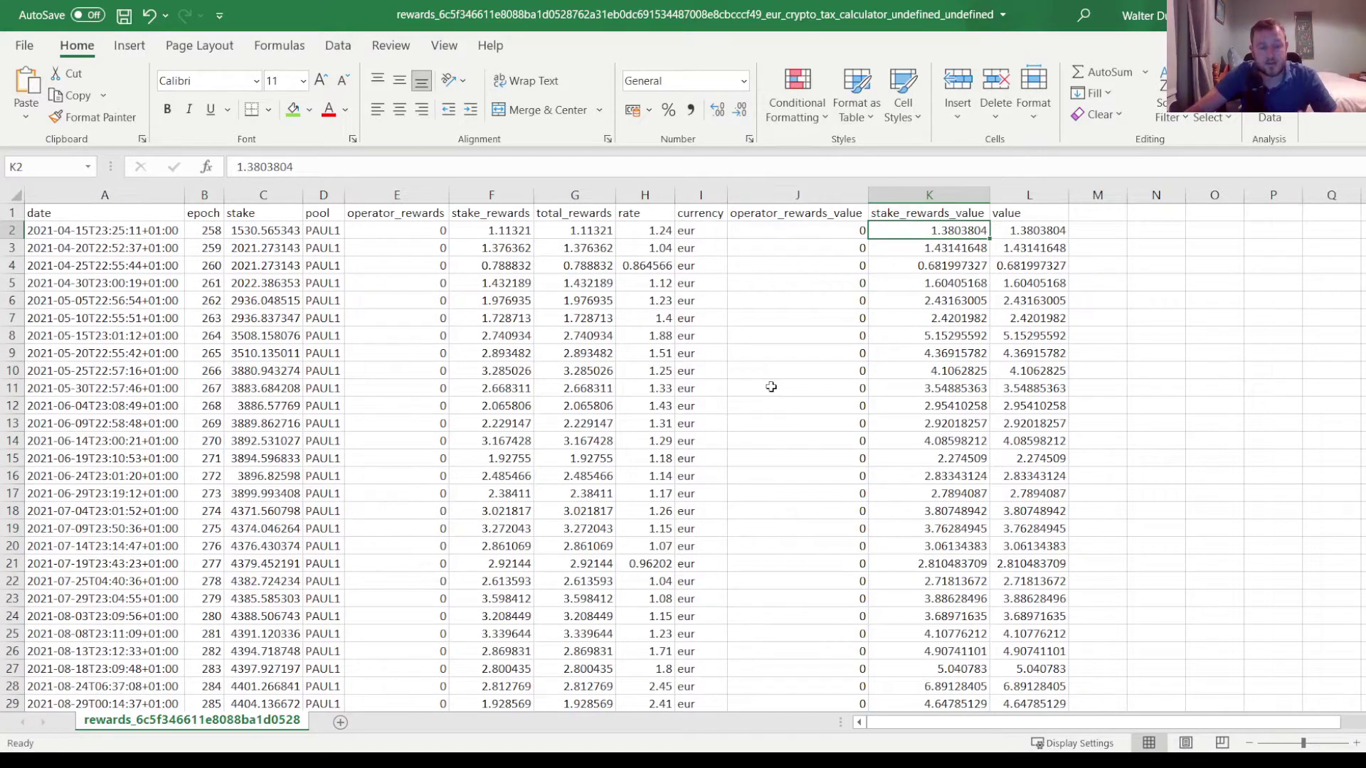
pyautogui.scroll(-5, 773, 389)
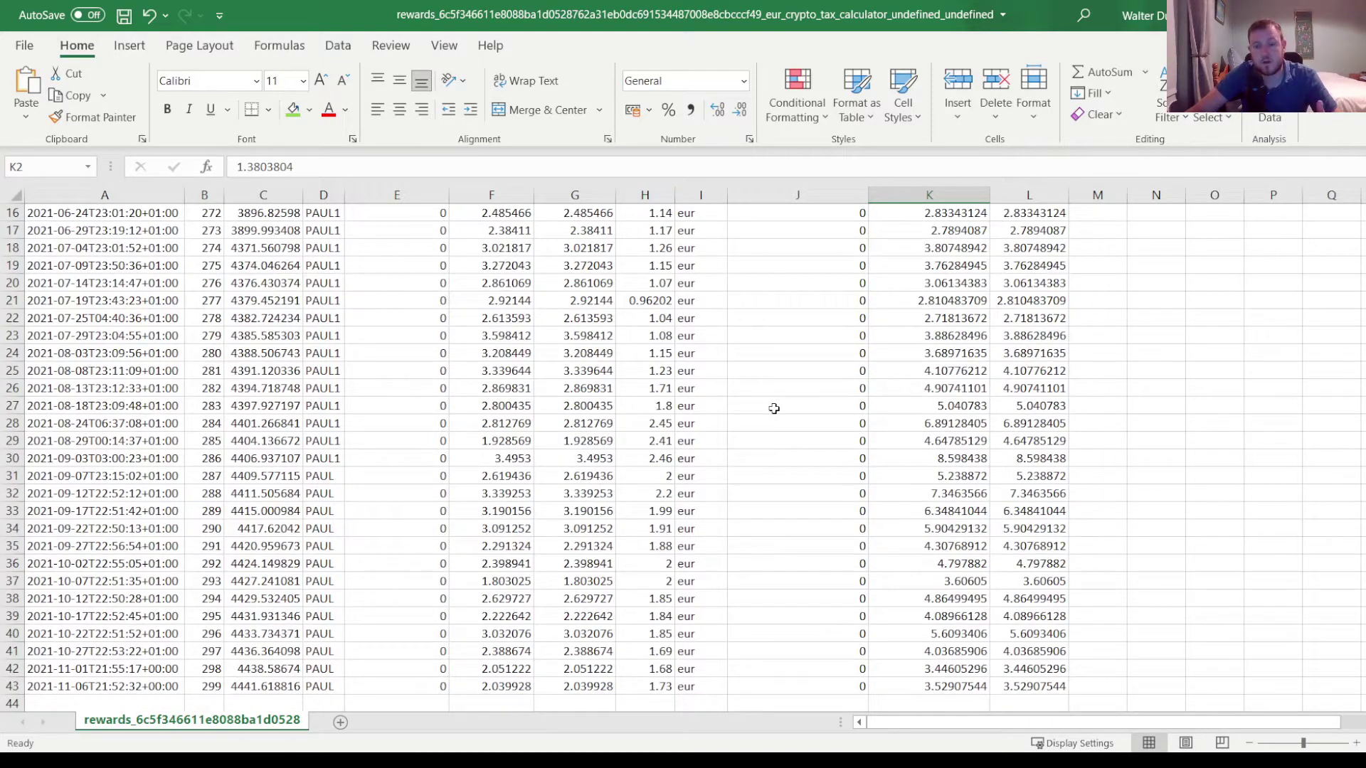
pyautogui.scroll(5, 774, 409)
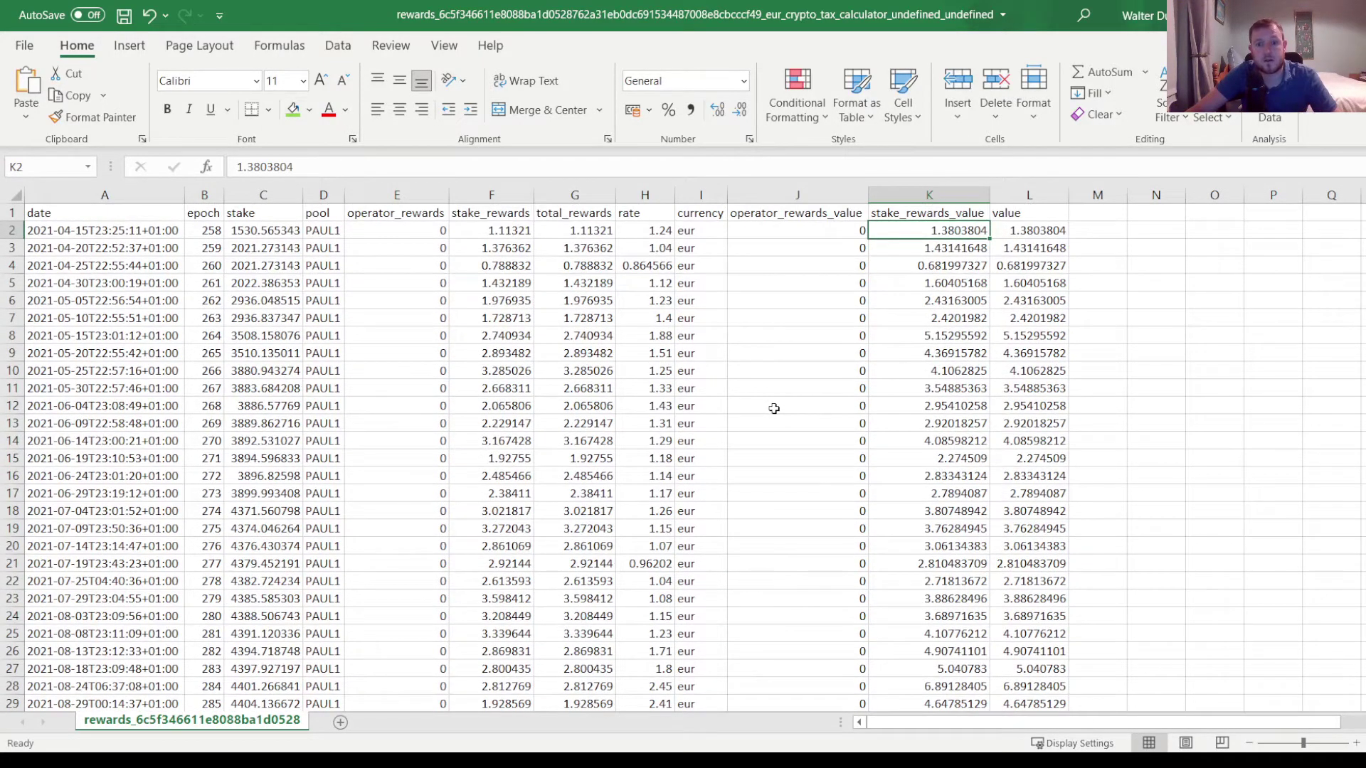
pyautogui.hotkey('shift', 'Down')
pyautogui.hotkey('shift', 'Down')
pyautogui.hotkey('shift', 'Down')
pyautogui.hotkey('shift', 'Down')
pyautogui.hotkey('shift', 'Down')
pyautogui.hotkey('shift', 'Down')
pyautogui.hotkey('shift', 'Down')
pyautogui.hotkey('shift', 'Down')
pyautogui.hotkey('shift', 'Down')
pyautogui.hotkey('shift', 'Down')
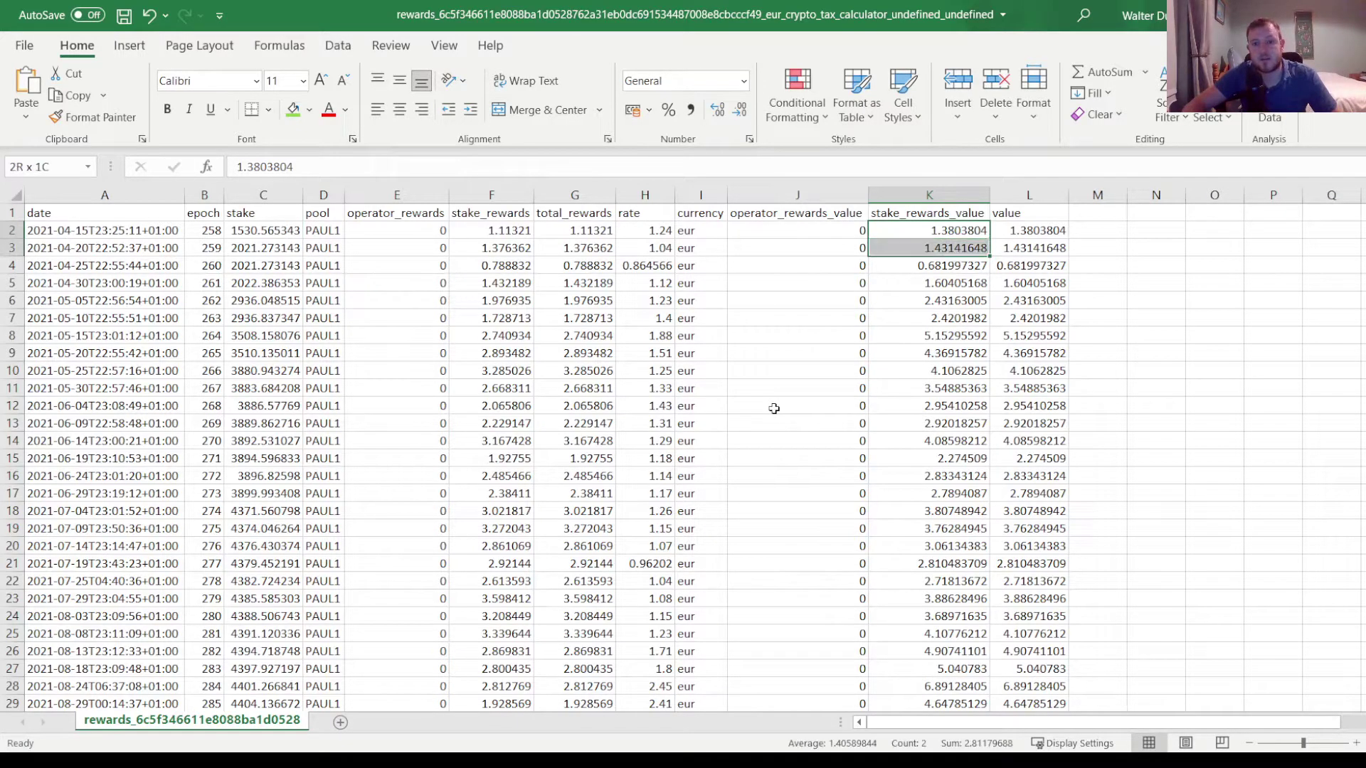
pyautogui.hotkey('shift', 'Down')
pyautogui.hotkey('shift', 'Down')
pyautogui.hotkey('shift', 'Down')
pyautogui.hotkey('shift', 'Down')
pyautogui.hotkey('shift', 'Down')
pyautogui.hotkey('shift', 'Down')
pyautogui.hotkey('shift', 'Down')
pyautogui.hotkey('shift', 'Down')
pyautogui.hotkey('shift', 'Down')
pyautogui.hotkey('shift', 'Down')
pyautogui.hotkey('shift', 'Down')
pyautogui.hotkey('shift', 'Down')
pyautogui.hotkey('shift', 'Down')
pyautogui.hotkey('shift', 'Down')
pyautogui.hotkey('shift', 'Down')
pyautogui.hotkey('shift', 'Down')
pyautogui.hotkey('shift', 'Down')
pyautogui.hotkey('shift', 'Down')
pyautogui.hotkey('shift', 'Down')
pyautogui.hotkey('shift', 'Down')
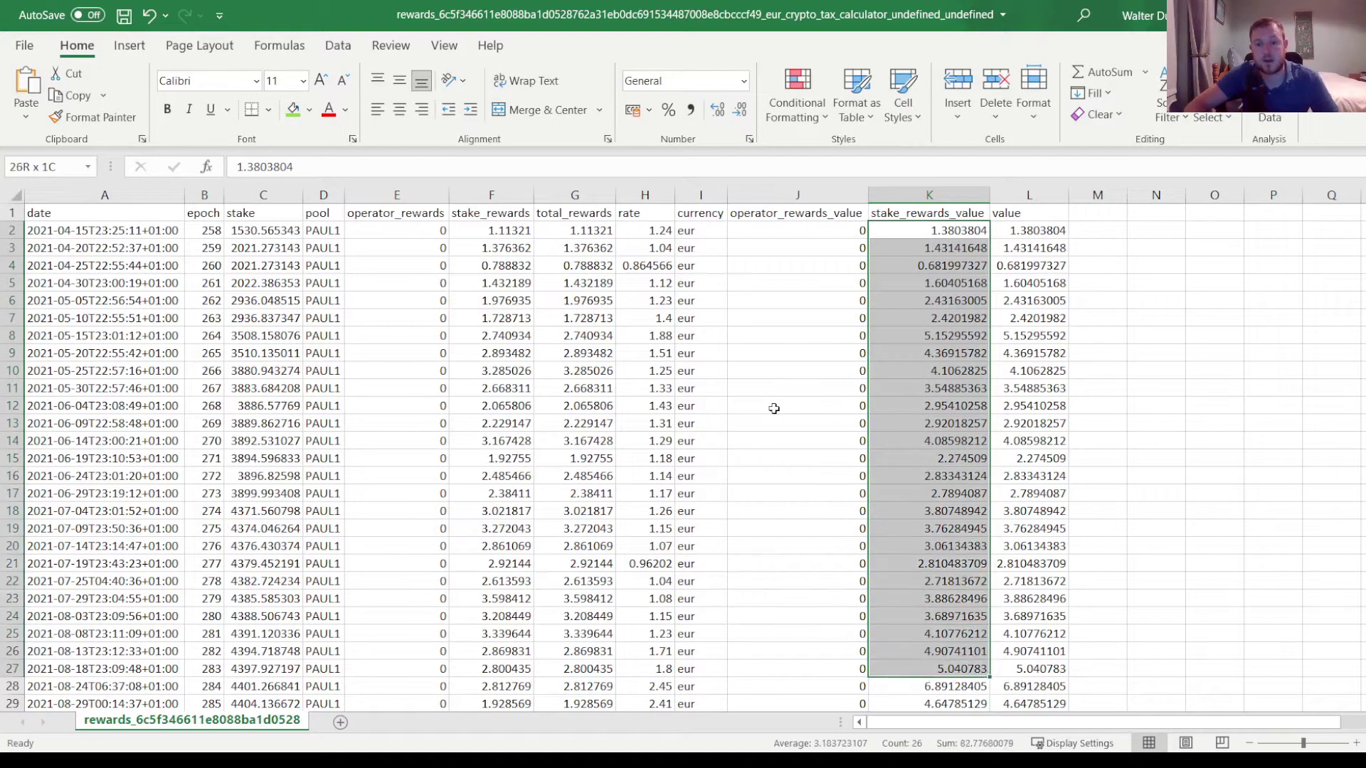
pyautogui.hotkey('shift', 'Down')
pyautogui.hotkey('shift', 'Down')
pyautogui.hotkey('shift', 'Down')
pyautogui.hotkey('shift', 'Down')
pyautogui.hotkey('shift', 'Down')
pyautogui.hotkey('shift', 'Down')
pyautogui.hotkey('shift', 'Down')
pyautogui.hotkey('shift', 'Down')
pyautogui.hotkey('shift', 'Down')
pyautogui.hotkey('shift', 'Down')
pyautogui.hotkey('shift', 'Down')
pyautogui.hotkey('shift', 'Down')
pyautogui.hotkey('shift', 'Down')
pyautogui.hotkey('shift', 'Down')
pyautogui.hotkey('shift', 'Down')
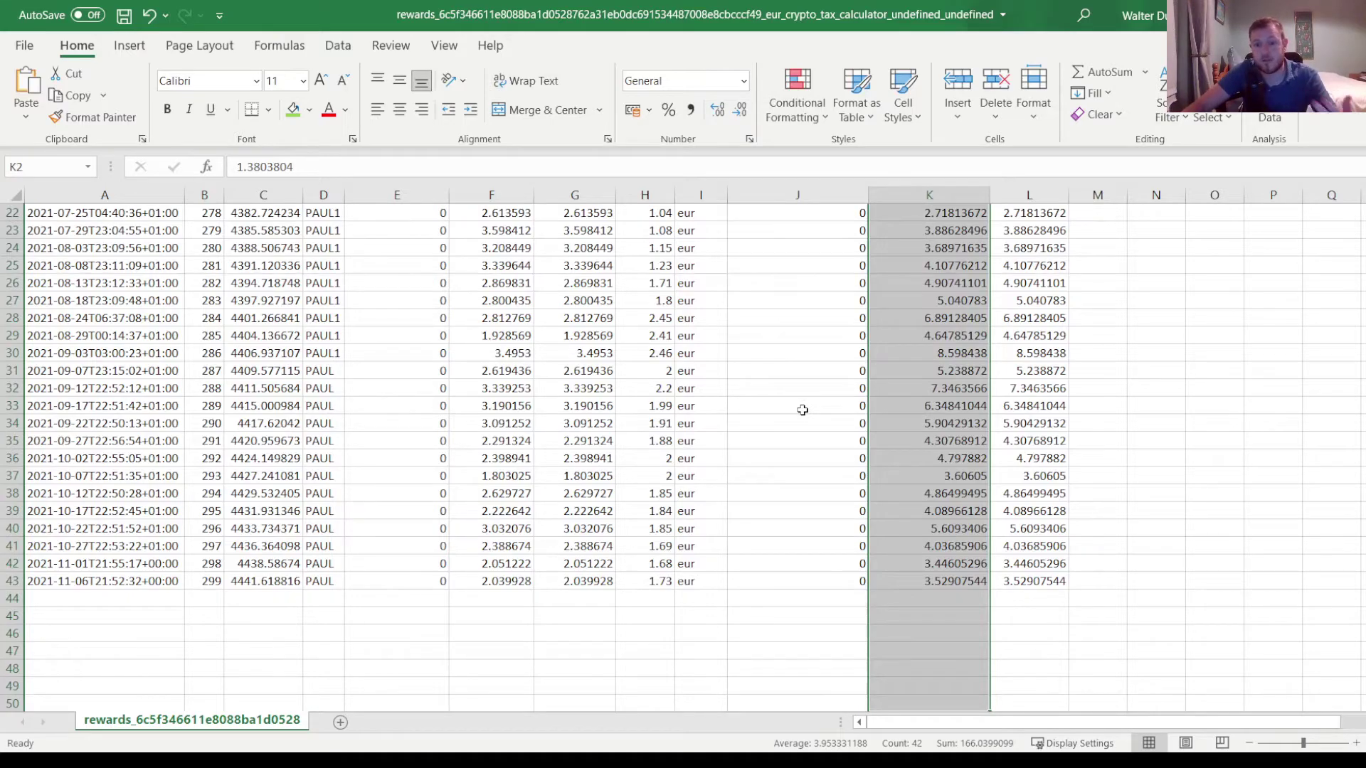
pyautogui.scroll(7, 789, 402)
pyautogui.click(503, 302)
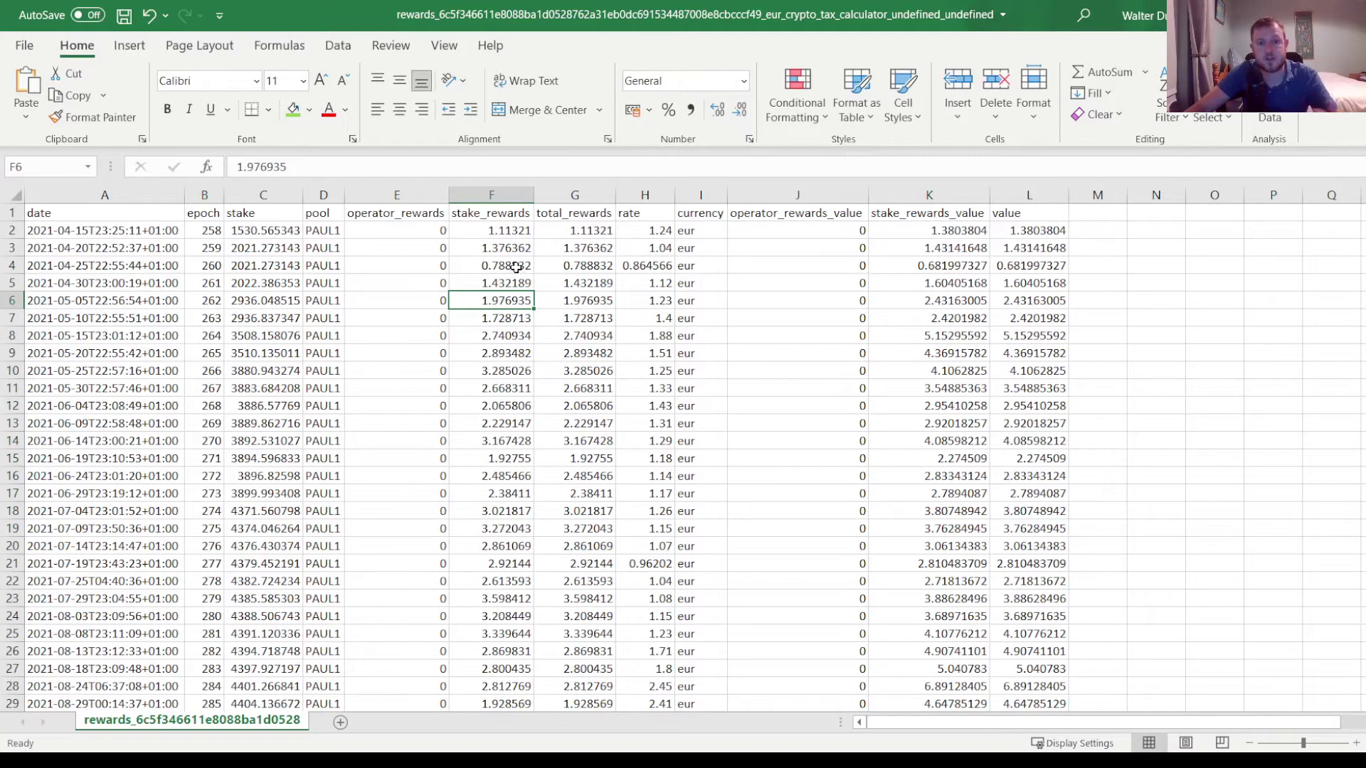
pyautogui.click(516, 267)
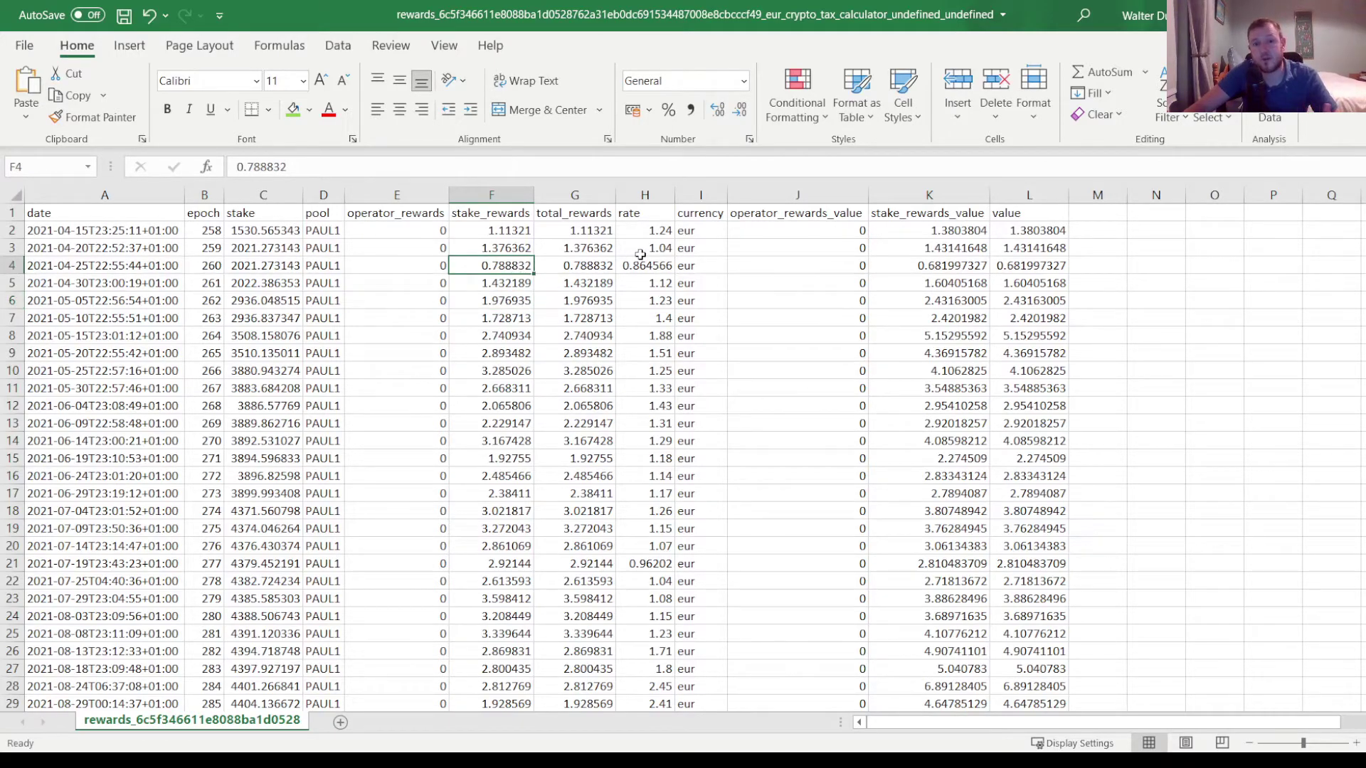